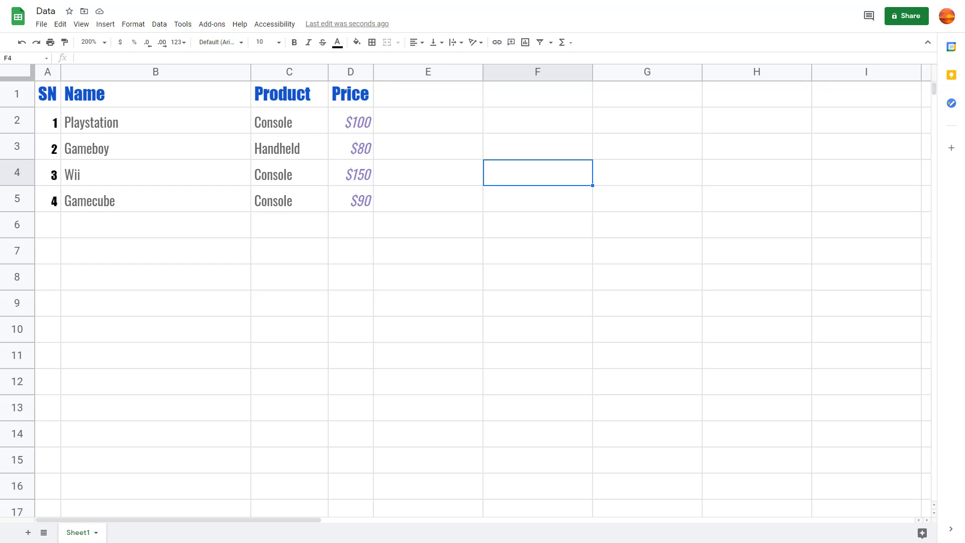
- Select the SN numbers in A2:A5 and autofill the series to 13 in row 14
{"action": "left_click", "coordinate": [56, 126]}
{"action": "left_click", "coordinate": [57, 211], "text": "shift"}
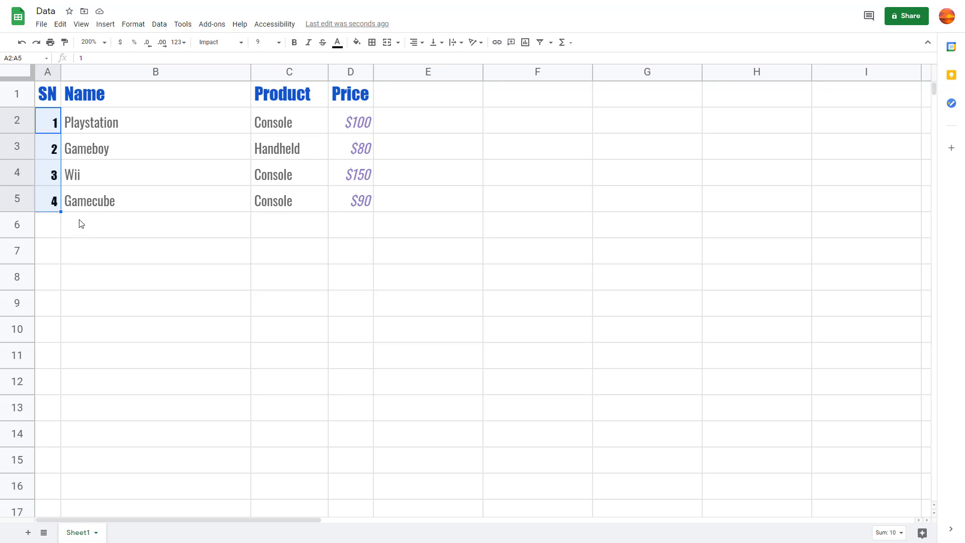
{"action": "left_click", "coordinate": [87, 156]}
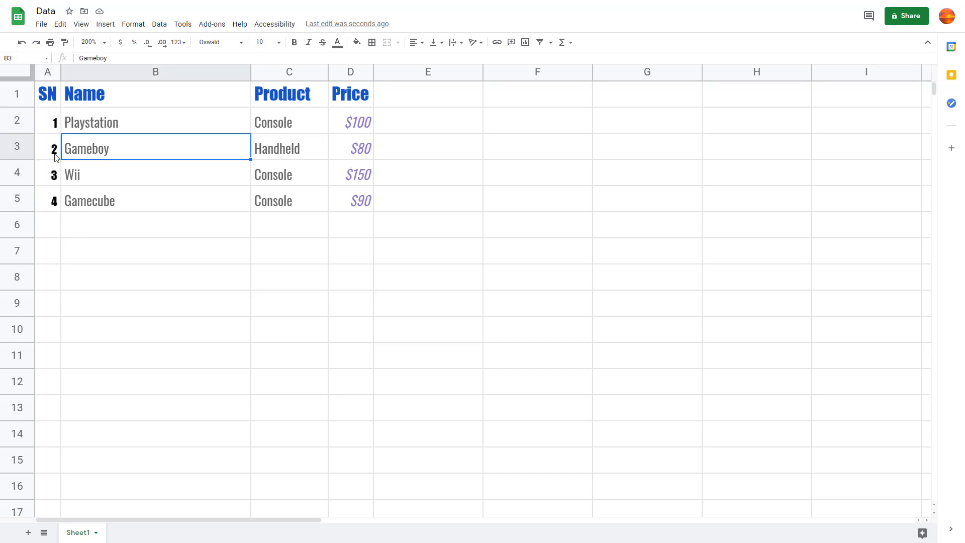
{"action": "left_click_drag", "start_coordinate": [56, 130], "coordinate": [47, 442]}
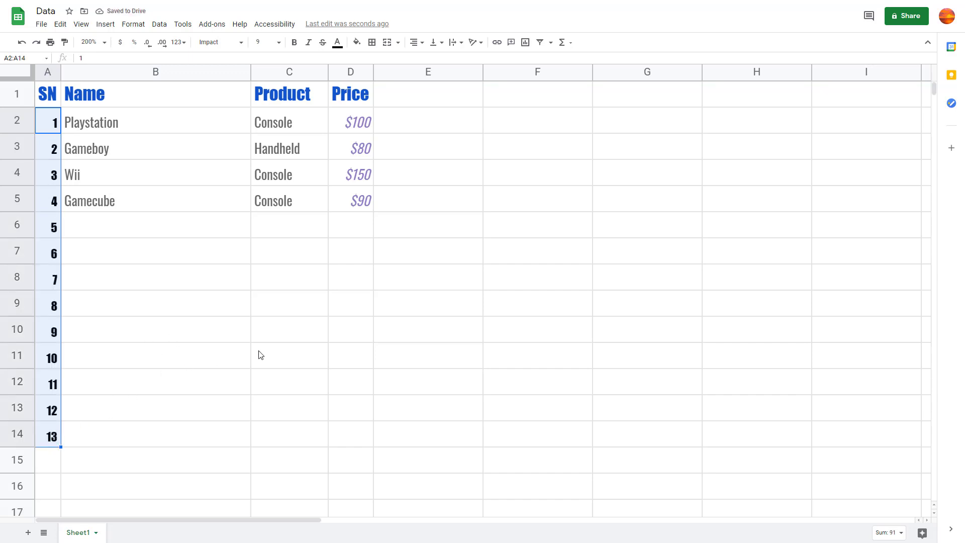
{"action": "left_click", "coordinate": [518, 127]}
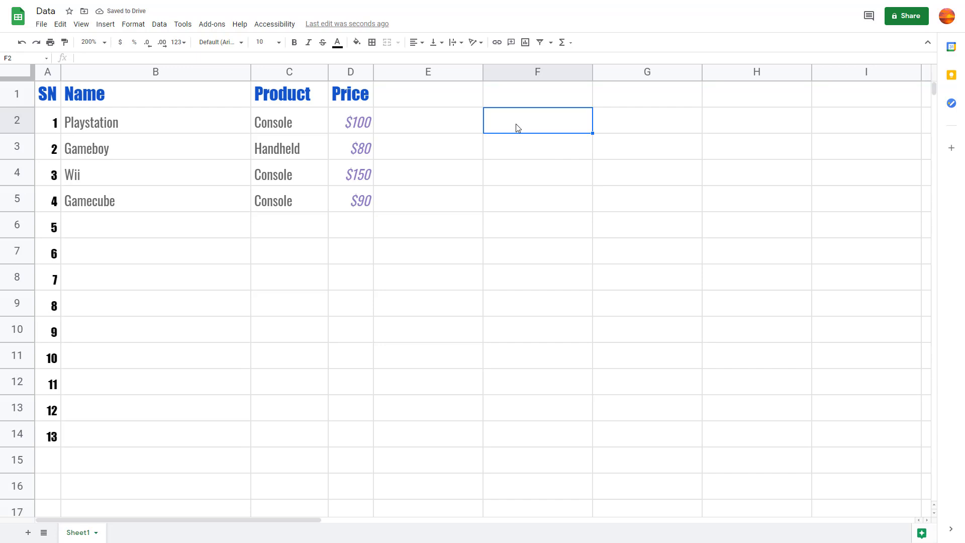
{"action": "type", "text": "1"}
{"action": "left_click", "coordinate": [548, 171]}
{"action": "left_click", "coordinate": [555, 131]}
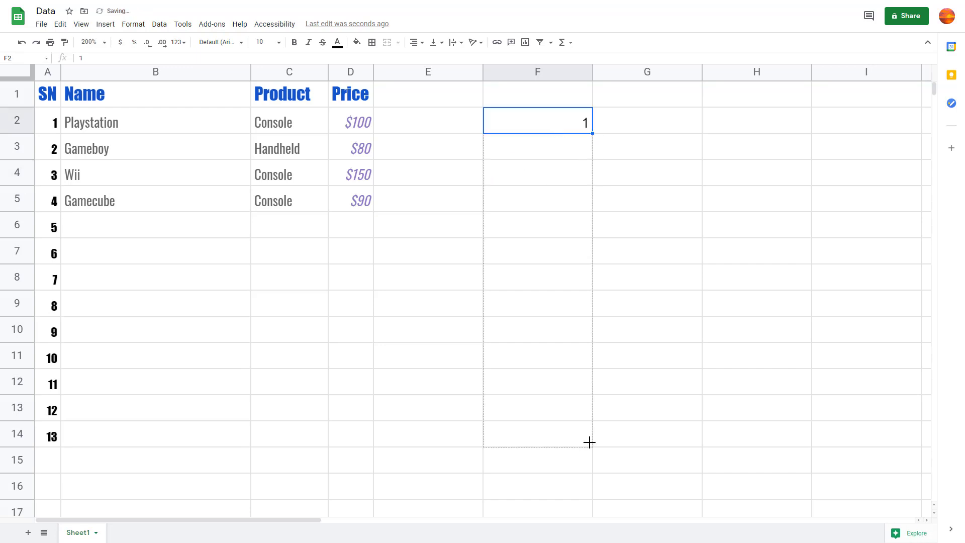
{"action": "left_click_drag", "start_coordinate": [590, 133], "coordinate": [588, 442]}
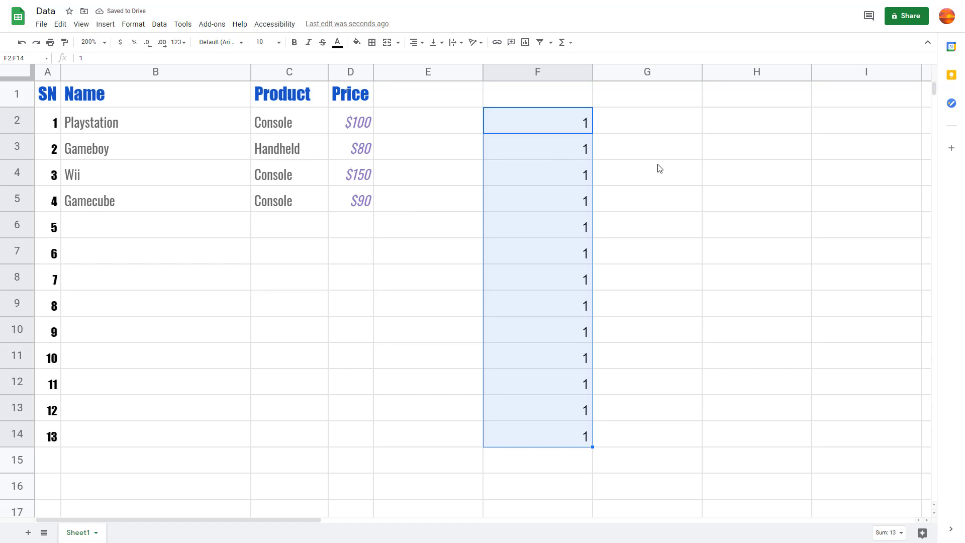
{"action": "left_click", "coordinate": [641, 155]}
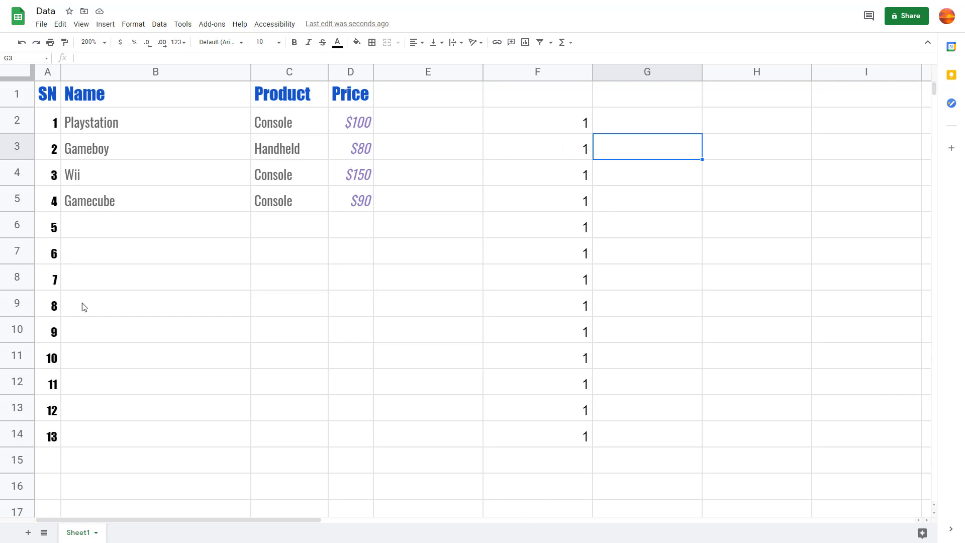
{"action": "left_click", "coordinate": [671, 123]}
{"action": "type", "text": "1"}
{"action": "left_click", "coordinate": [690, 203]}
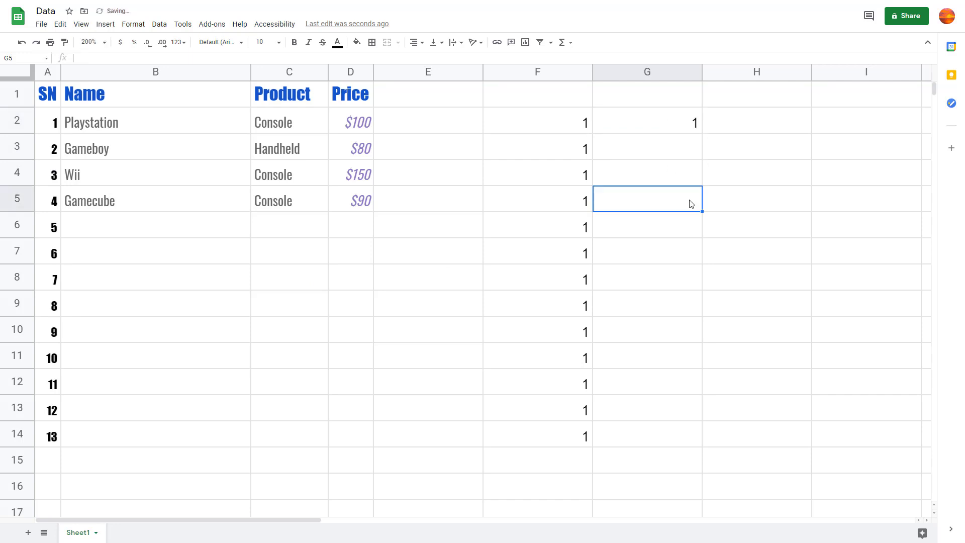
{"action": "left_click", "coordinate": [697, 120]}
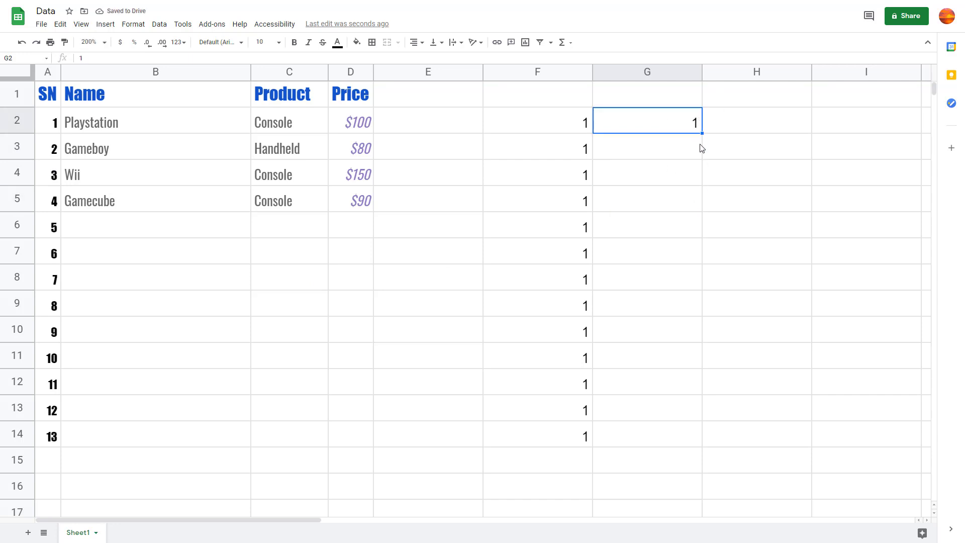
{"action": "left_click_drag", "start_coordinate": [702, 134], "coordinate": [701, 134]}
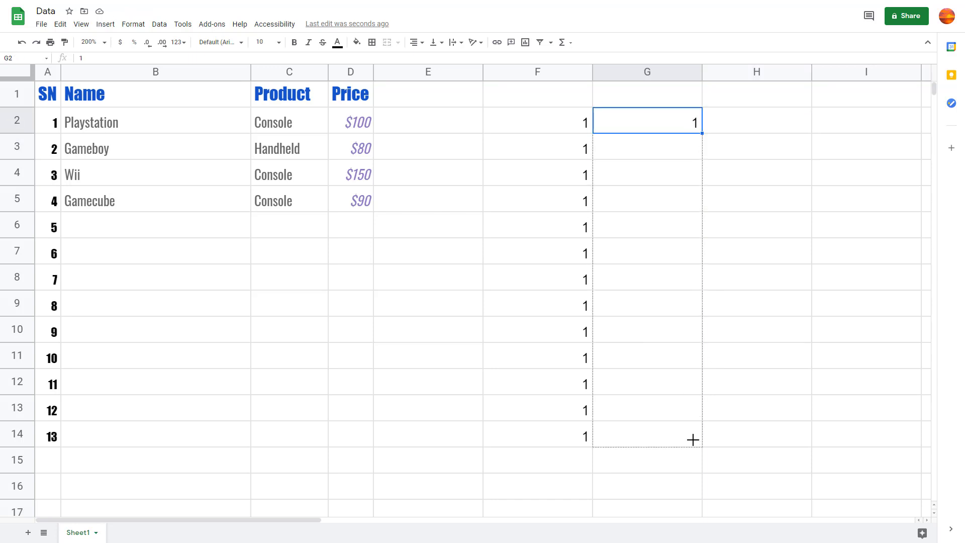
{"action": "left_click_drag", "start_coordinate": [702, 133], "coordinate": [694, 440]}
{"action": "left_click", "coordinate": [760, 301]}
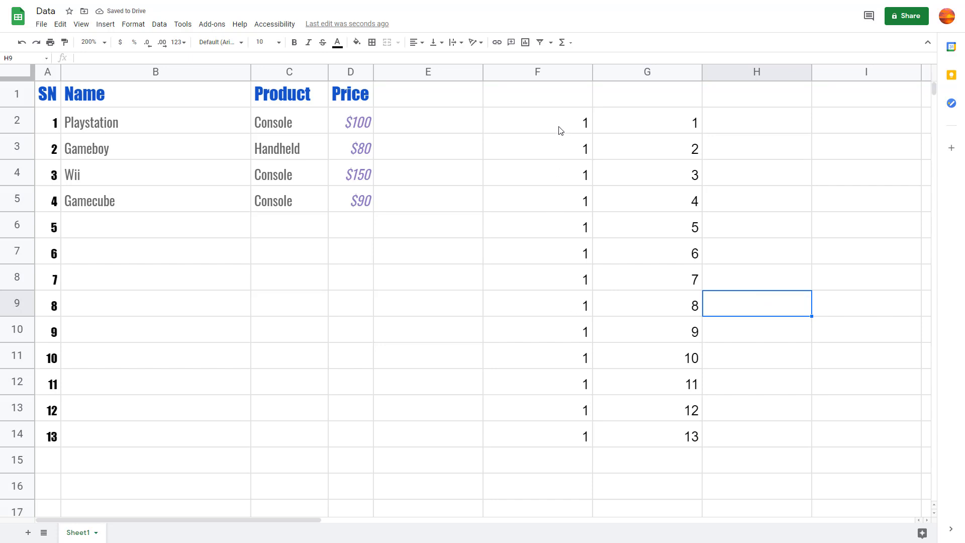
{"action": "left_click_drag", "start_coordinate": [559, 128], "coordinate": [690, 439]}
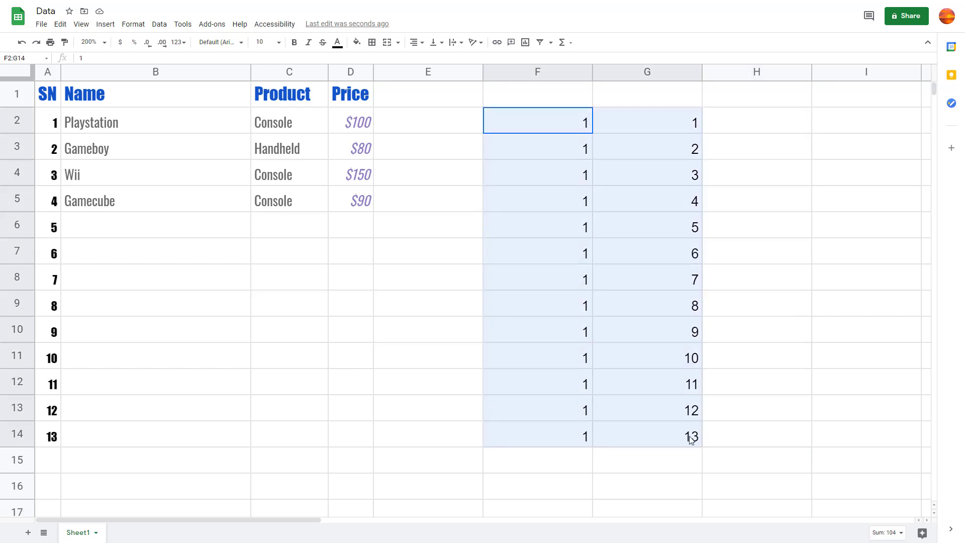
{"action": "key", "text": "Delete"}
- Enter Jan in F2 and autofill the month abbreviations down column F
{"action": "left_click", "coordinate": [533, 326]}
{"action": "left_click", "coordinate": [542, 120]}
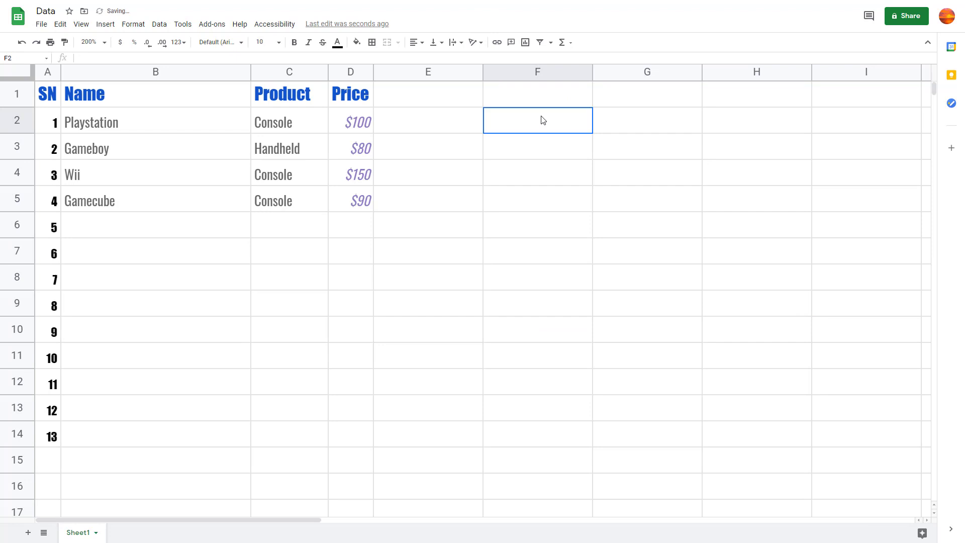
{"action": "type", "text": "Jan"}
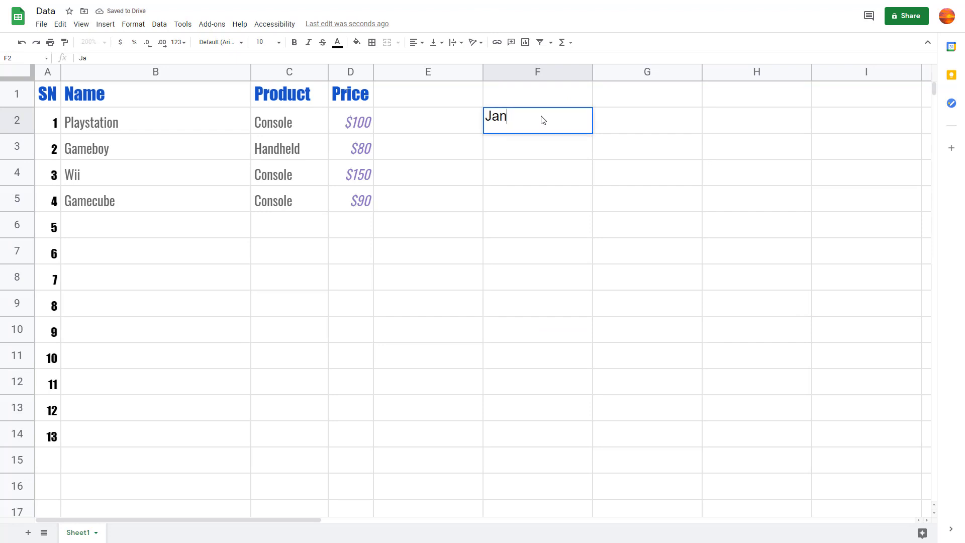
{"action": "left_click", "coordinate": [562, 196]}
{"action": "left_click", "coordinate": [578, 132]}
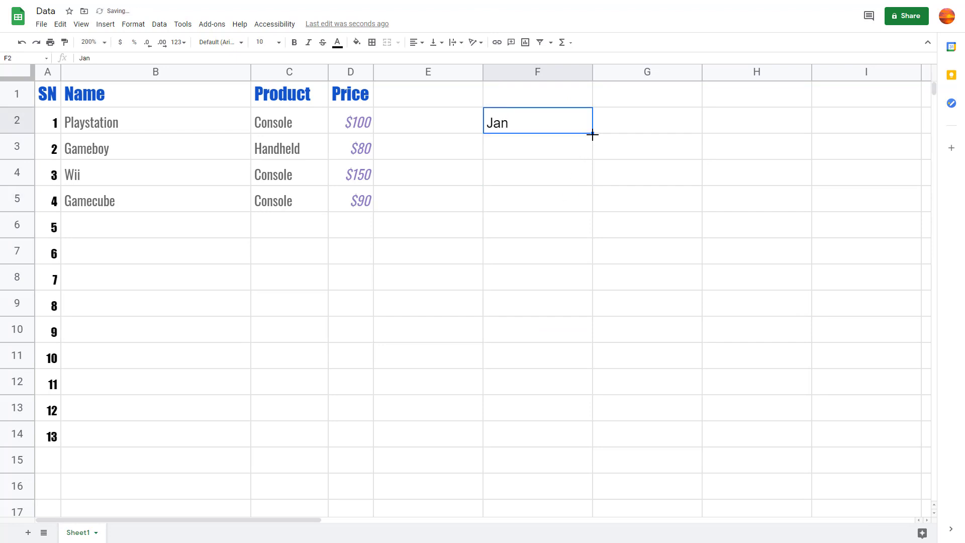
{"action": "mouse_move", "coordinate": [592, 133]}
{"action": "left_mouse_down"}
{"action": "mouse_move", "coordinate": [578, 273]}
{"action": "mouse_move", "coordinate": [586, 401]}
{"action": "left_mouse_up"}
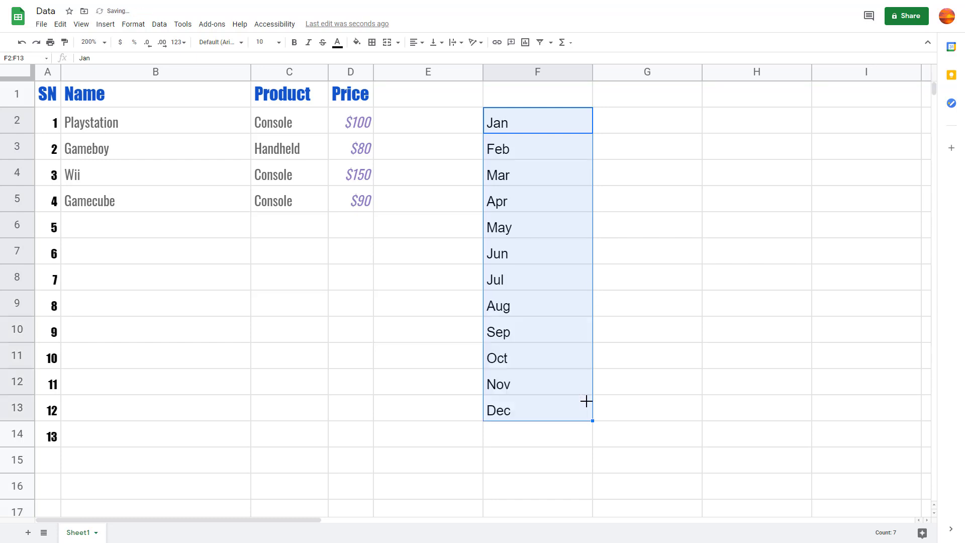
{"action": "left_click", "coordinate": [616, 341]}
- Enter January in G2 and autofill full month names through December in G13
{"action": "left_click", "coordinate": [650, 126]}
{"action": "type", "text": "J"}
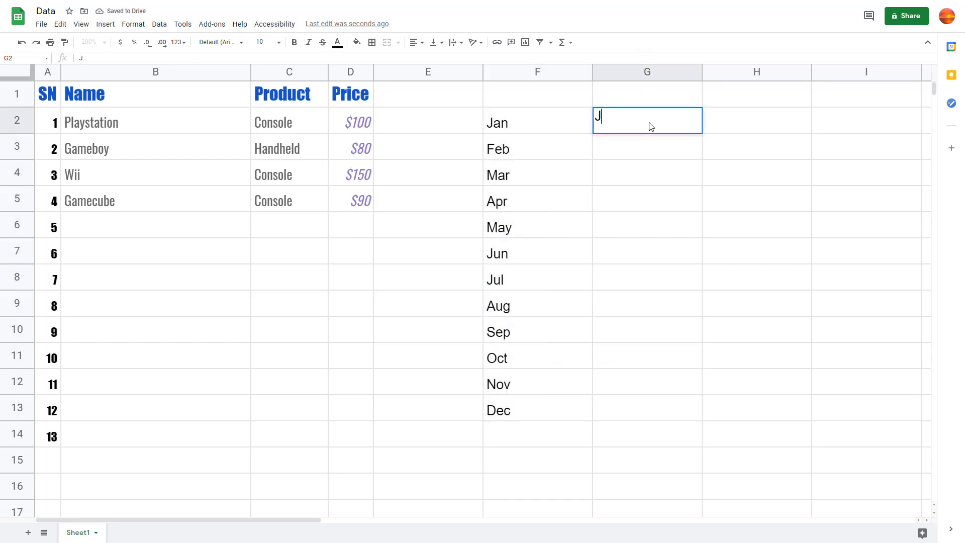
{"action": "type", "text": "anuary"}
{"action": "left_click", "coordinate": [849, 234]}
{"action": "left_click", "coordinate": [692, 127]}
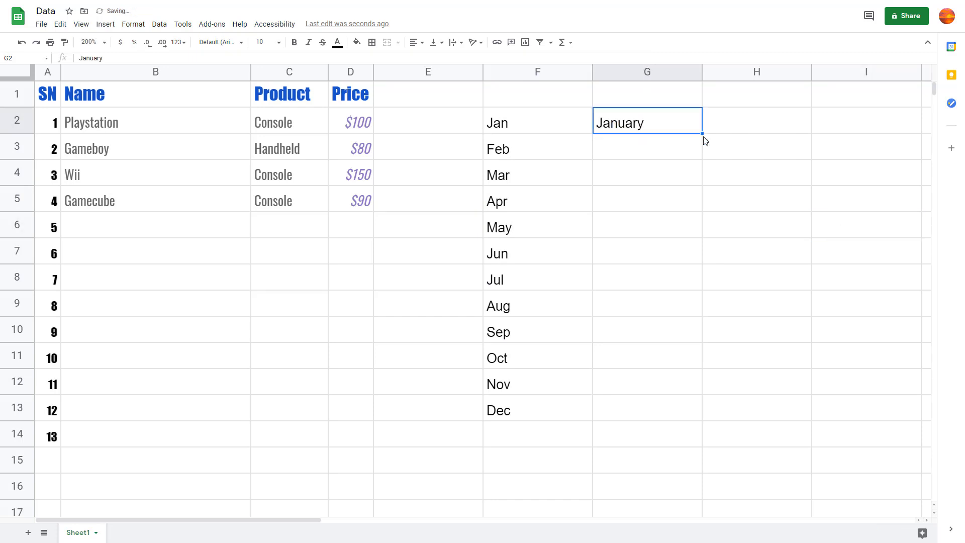
{"action": "left_click_drag", "start_coordinate": [701, 133], "coordinate": [700, 405]}
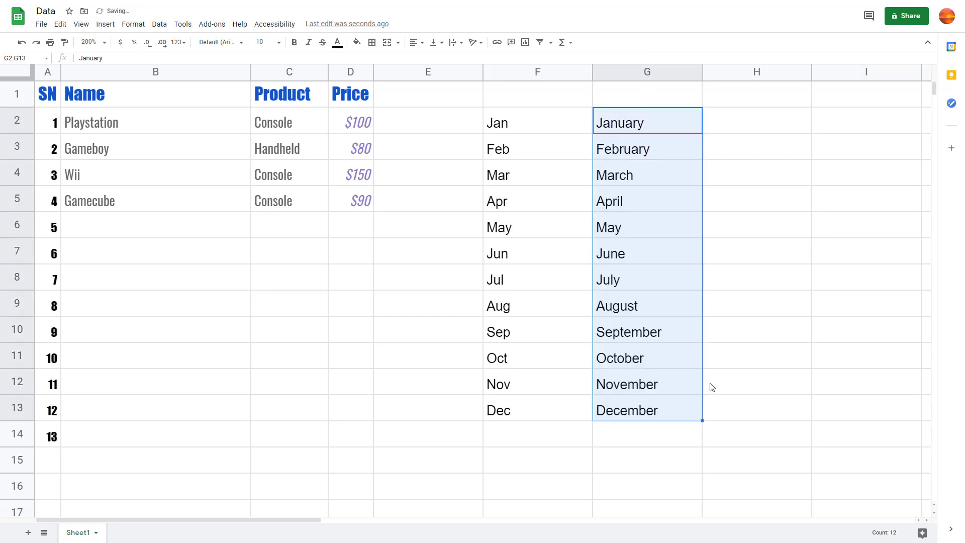
{"action": "left_click", "coordinate": [737, 254]}
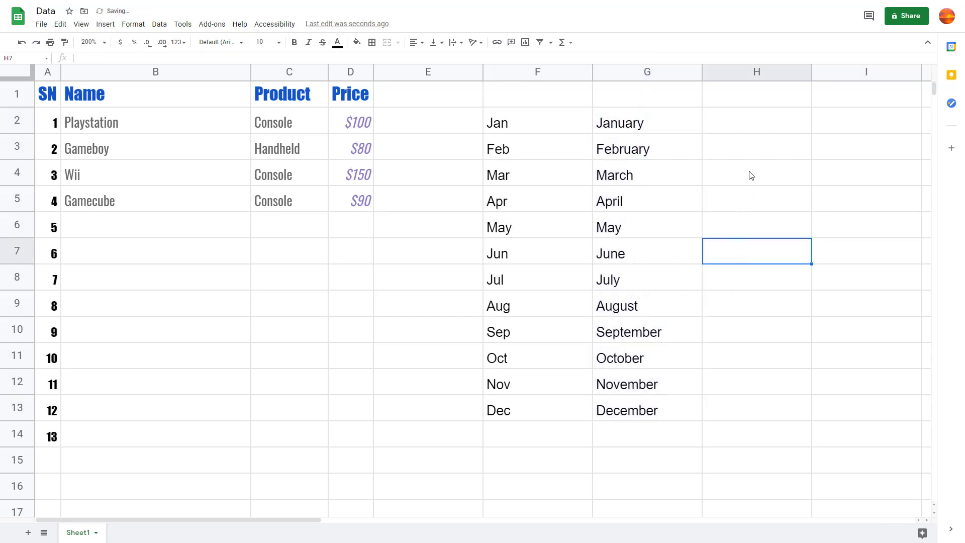
- Enter Sunday in H2 and autofill weekdays through Saturday in H8
{"action": "left_click", "coordinate": [743, 130]}
{"action": "type", "text": "Sun"}
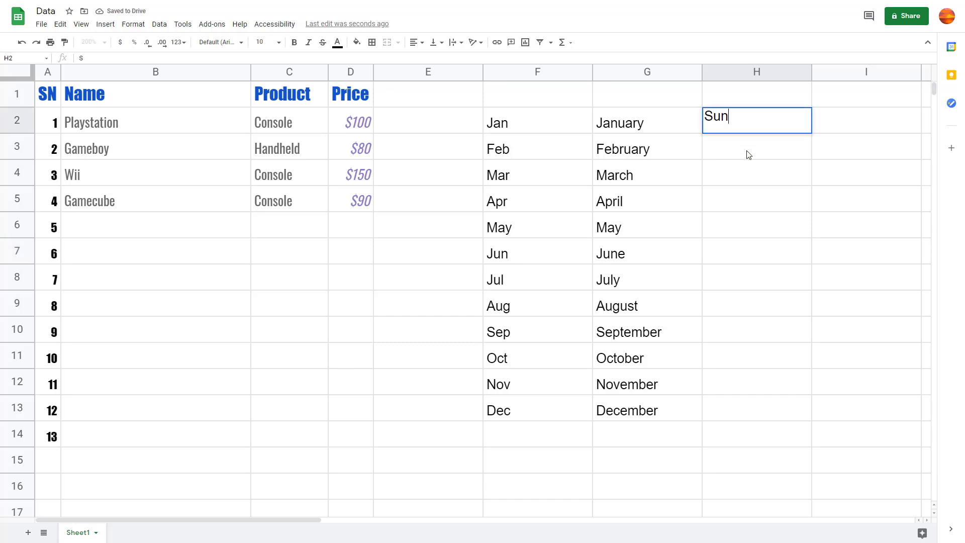
{"action": "type", "text": "day"}
{"action": "key", "text": "Return"}
{"action": "left_click", "coordinate": [805, 131]}
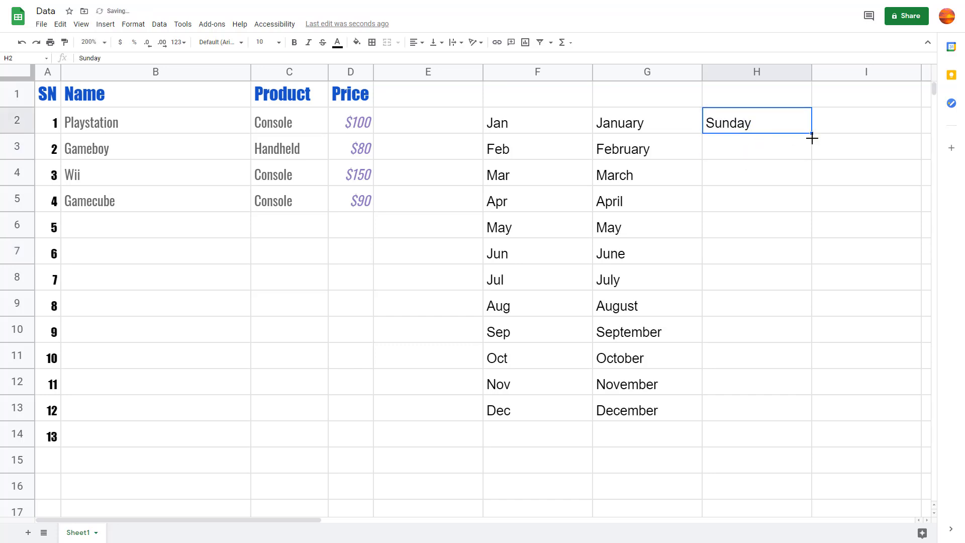
{"action": "left_click_drag", "start_coordinate": [811, 134], "coordinate": [817, 272]}
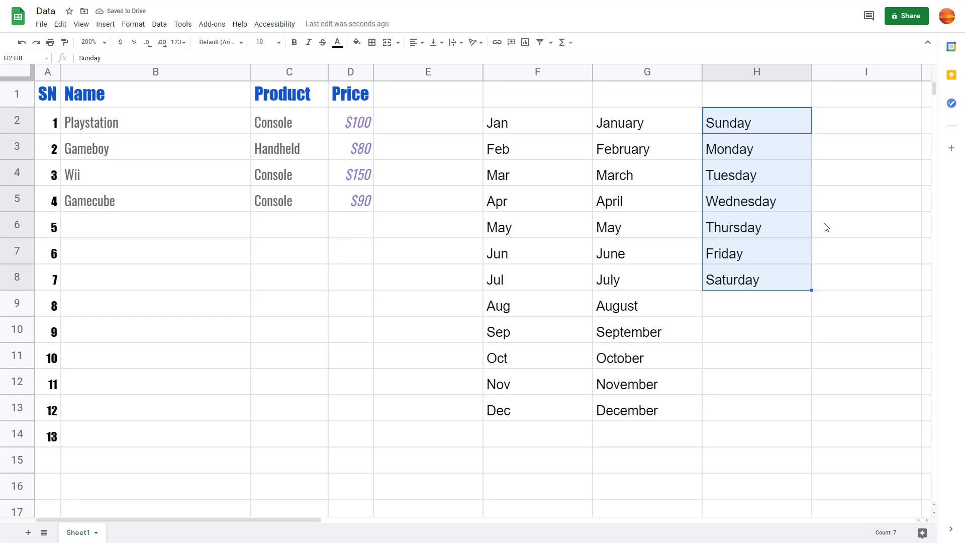
- Clear the month and weekday lists from F2:H14
{"action": "left_click", "coordinate": [520, 125]}
{"action": "left_click_drag", "start_coordinate": [528, 125], "coordinate": [766, 434]}
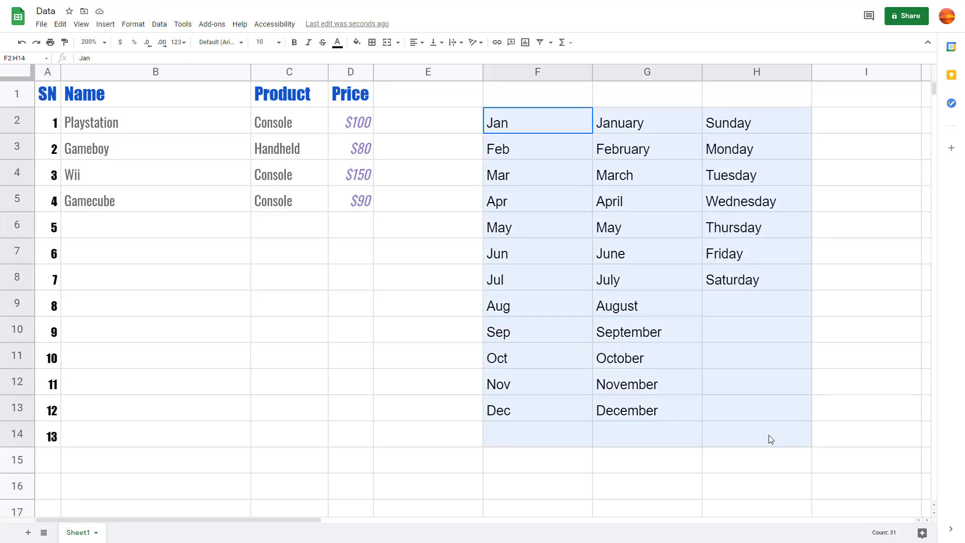
{"action": "key", "text": "Delete"}
- Enter 2, 4, 6 in F2:F4 and autofill the even series to 30 in F16
{"action": "left_click", "coordinate": [638, 279]}
{"action": "left_click", "coordinate": [550, 128]}
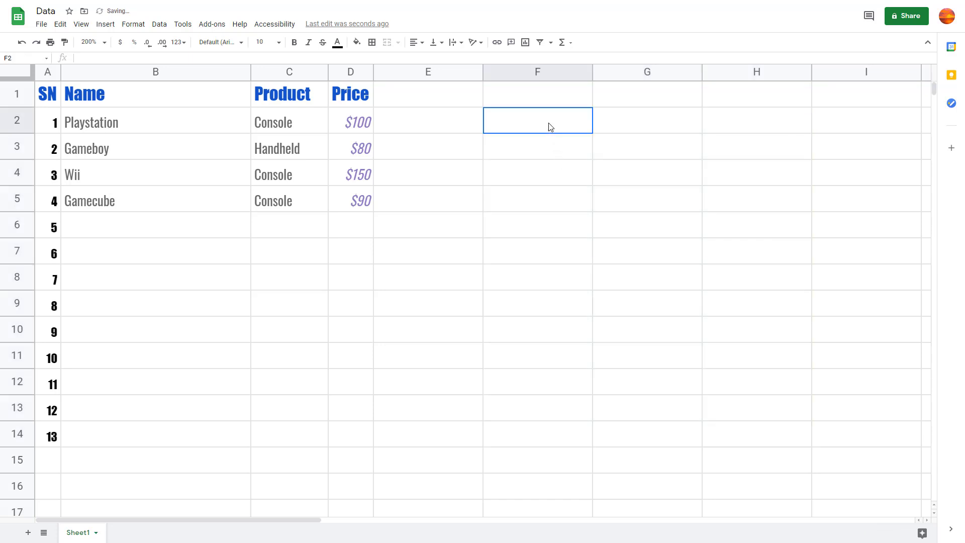
{"action": "type", "text": "2"}
{"action": "key", "text": "Return"}
{"action": "type", "text": "4"}
{"action": "key", "text": "Return"}
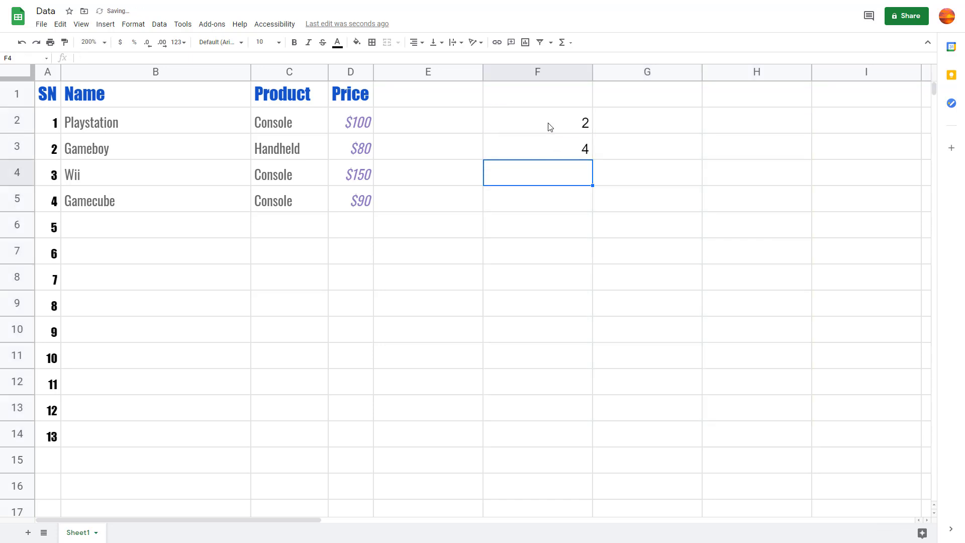
{"action": "type", "text": "6"}
{"action": "key", "text": "Return"}
{"action": "mouse_move", "coordinate": [549, 127]}
{"action": "left_mouse_down"}
{"action": "mouse_move", "coordinate": [614, 191]}
{"action": "mouse_move", "coordinate": [563, 455]}
{"action": "mouse_move", "coordinate": [566, 489]}
{"action": "left_mouse_up"}
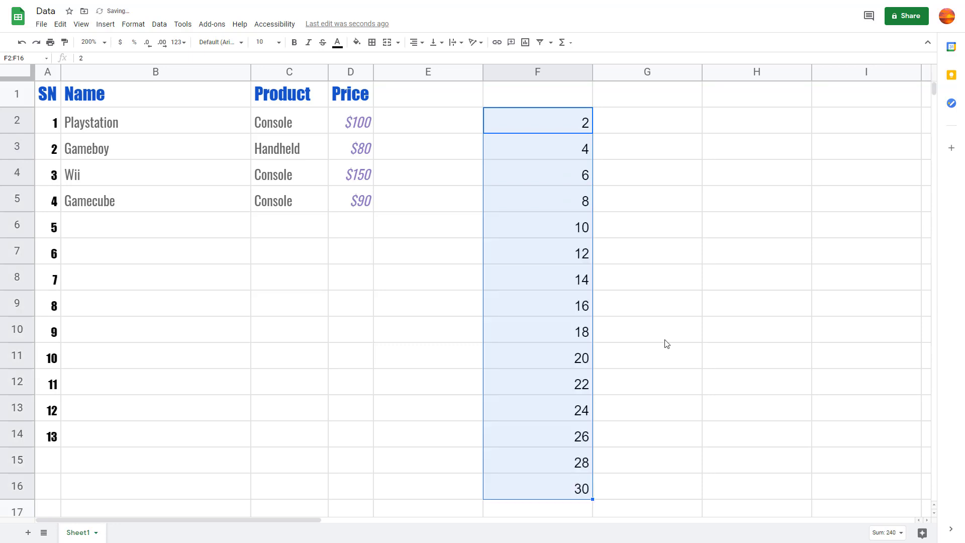
{"action": "left_click", "coordinate": [632, 255]}
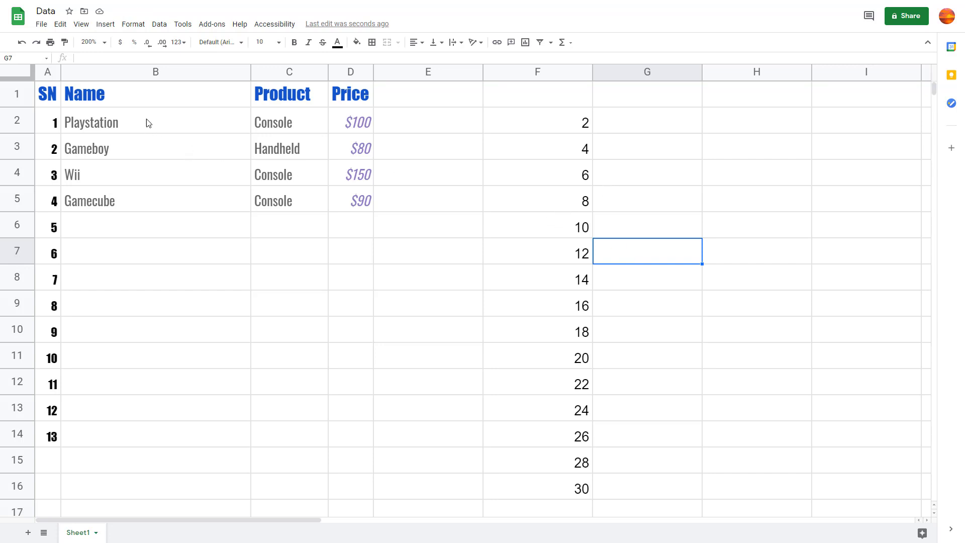
- Repeat Playstation, Gameboy, Wii and Gamecube from B2:B5 down to row 14
{"action": "left_click_drag", "start_coordinate": [147, 123], "coordinate": [156, 210]}
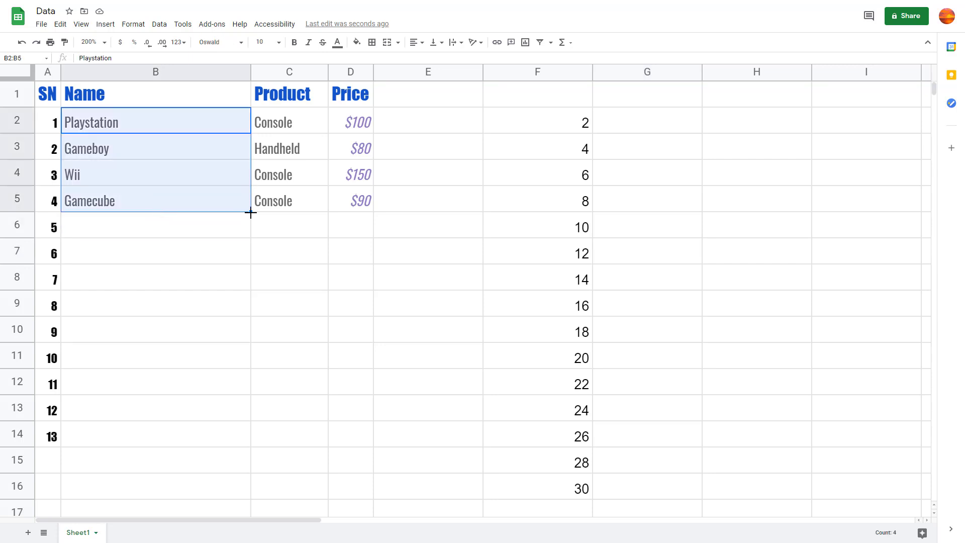
{"action": "left_click_drag", "start_coordinate": [251, 211], "coordinate": [248, 445]}
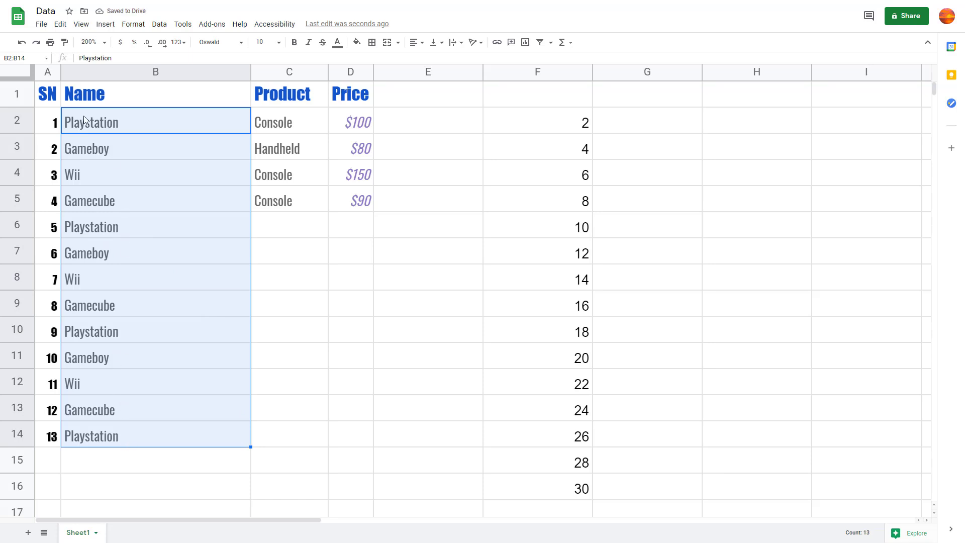
- Accept autocomplete suggestions to enter Console in C6 and Handheld in C7
{"action": "left_click", "coordinate": [293, 227]}
{"action": "type", "text": "C"}
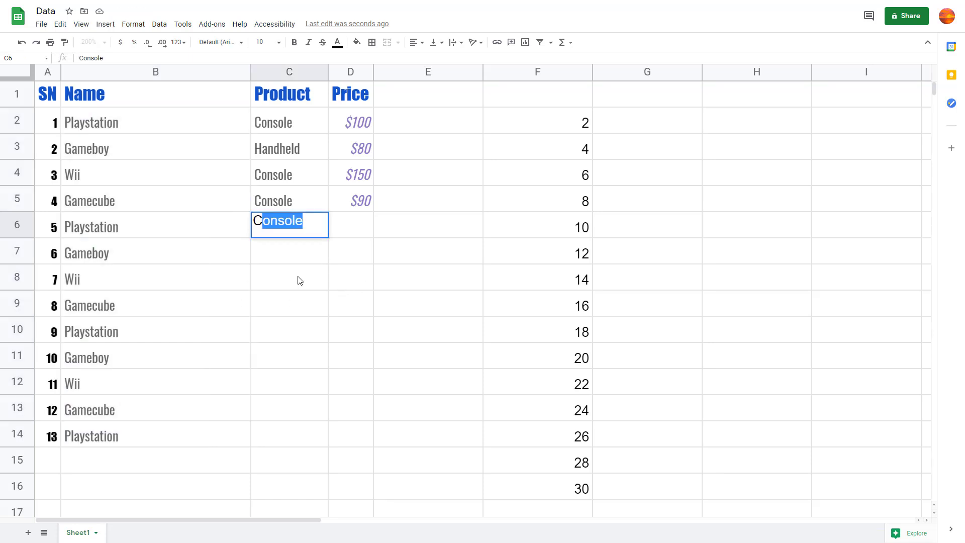
{"action": "type", "text": "on"}
{"action": "key", "text": "Return"}
{"action": "type", "text": "H"}
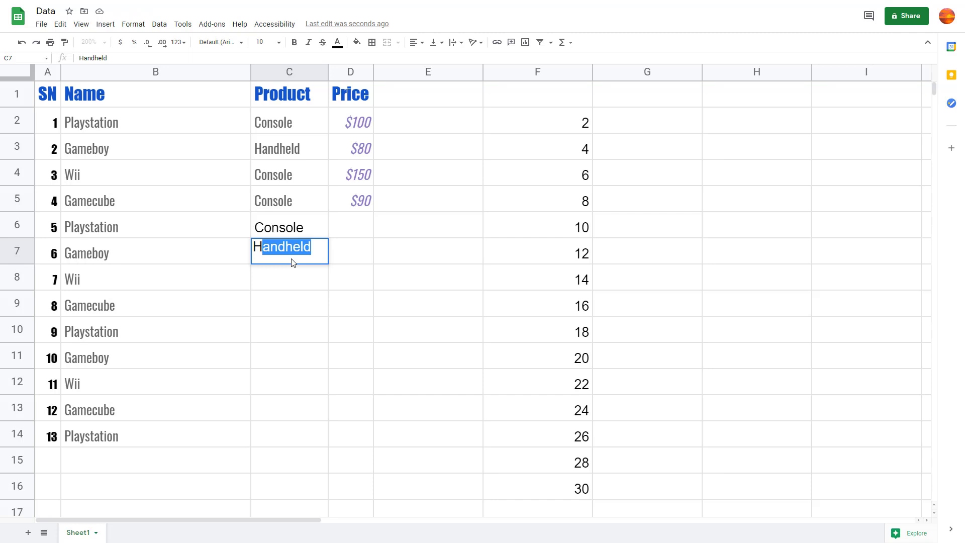
{"action": "key", "text": "Return"}
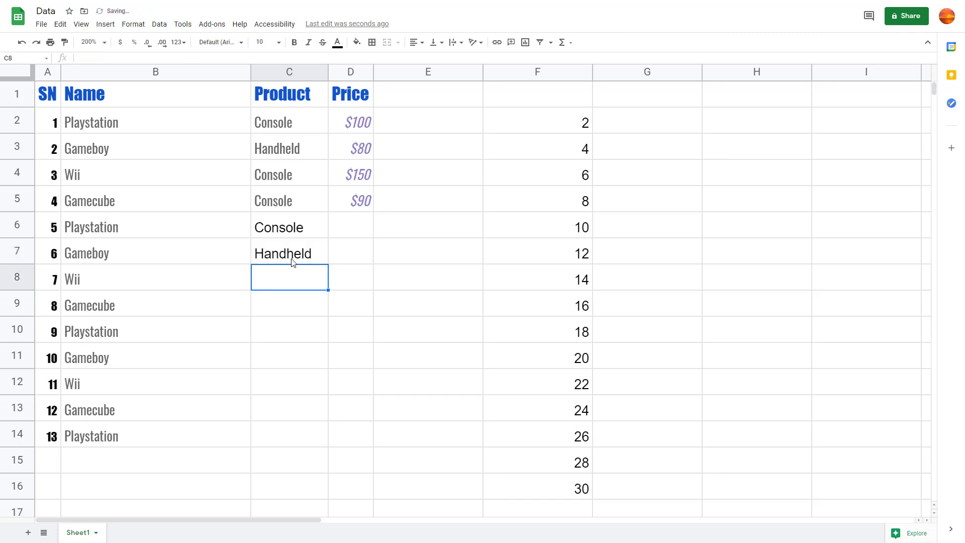